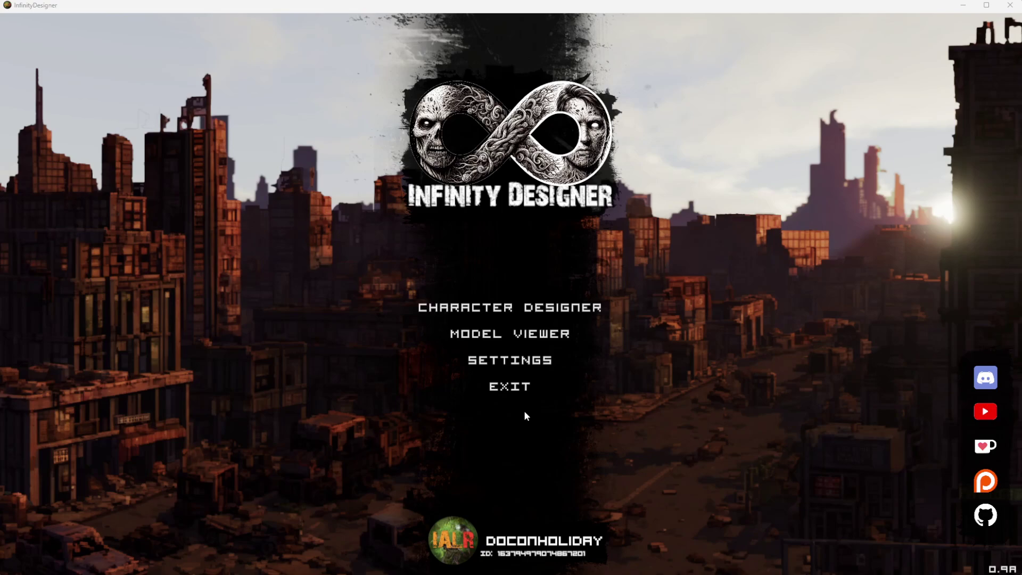
- Look over the DL2, output and content paths and the data options in the settings, and close the settings
{"action": "left_click", "coordinate": [508, 360]}
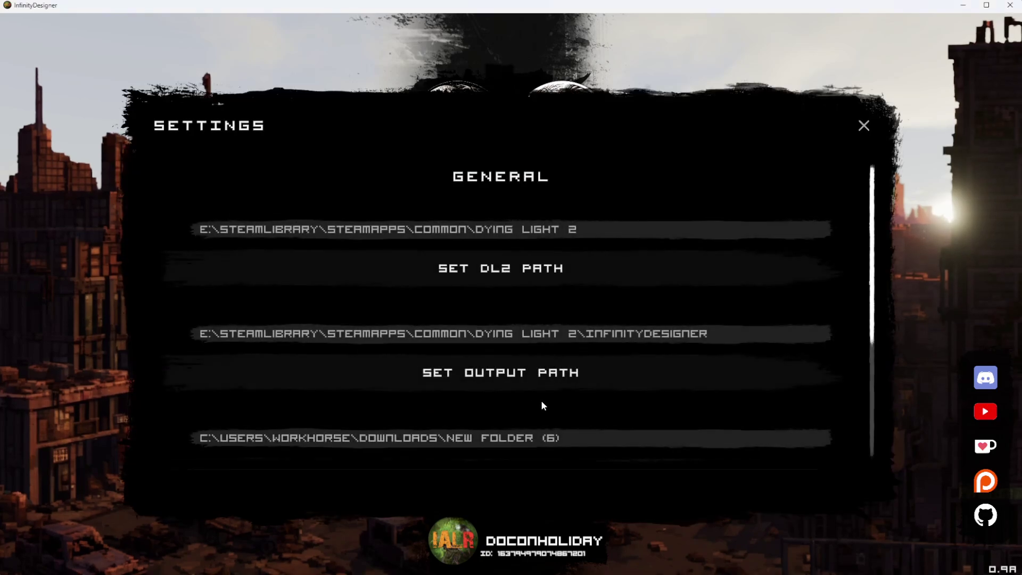
{"action": "scroll", "coordinate": [543, 400], "scroll_direction": "down", "scroll_amount": 3}
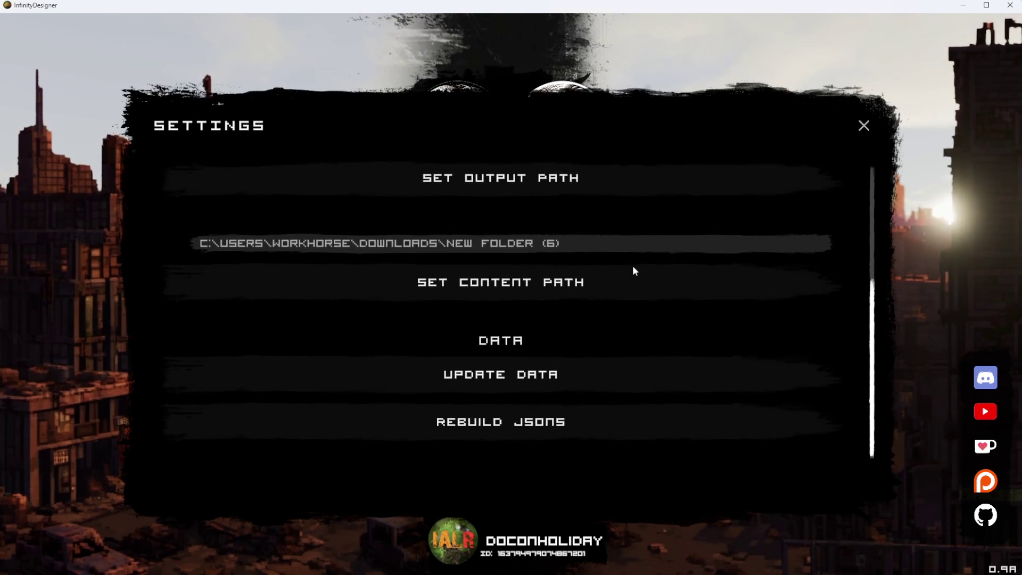
{"action": "scroll", "coordinate": [874, 314], "scroll_direction": "up", "scroll_amount": 3}
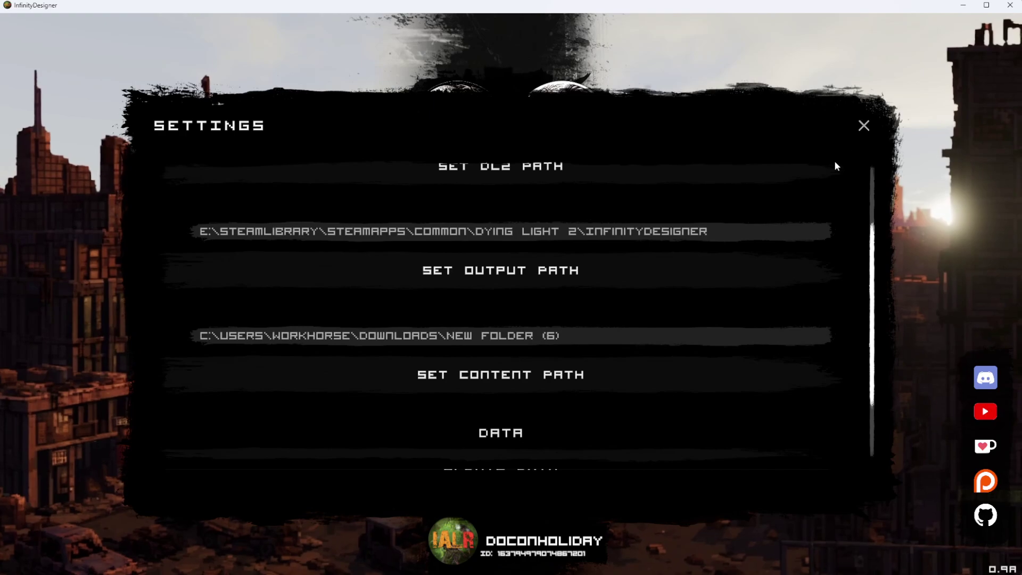
{"action": "left_click", "coordinate": [863, 126]}
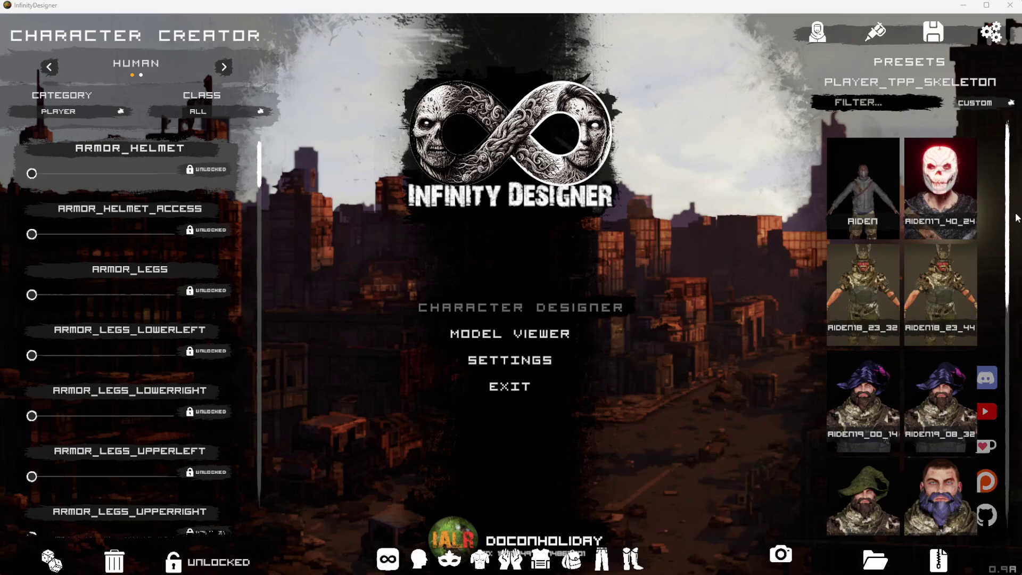
- Open the character designer's material properties and browse the _DIF textures available for the character
{"action": "key", "text": "Escape"}
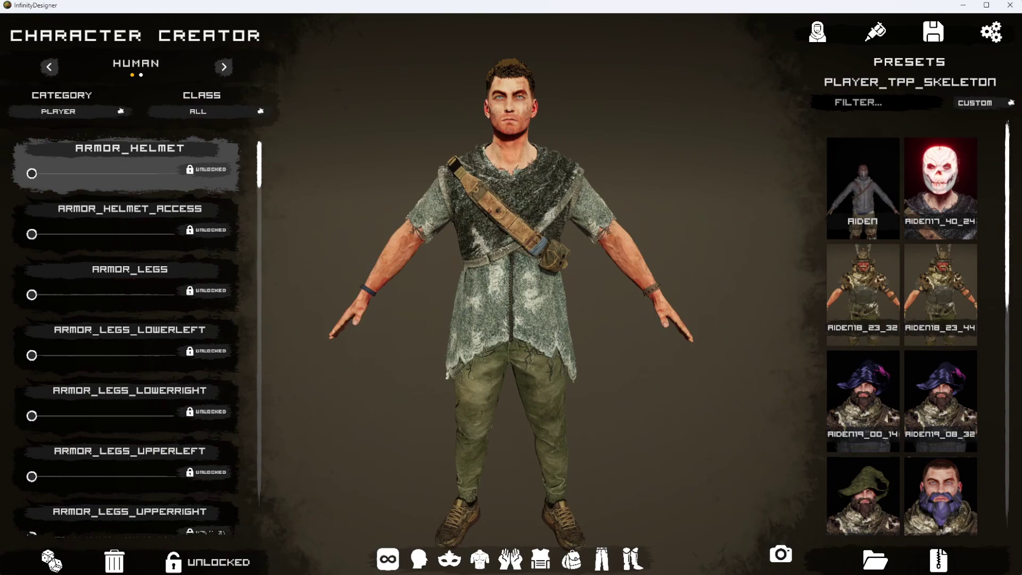
{"action": "left_click", "coordinate": [878, 34]}
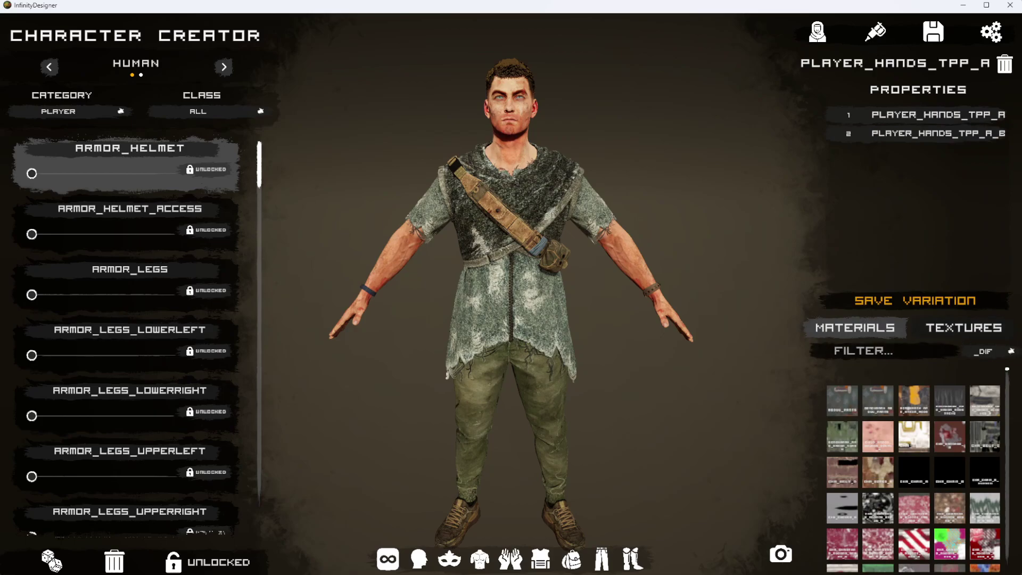
{"action": "left_click", "coordinate": [963, 328]}
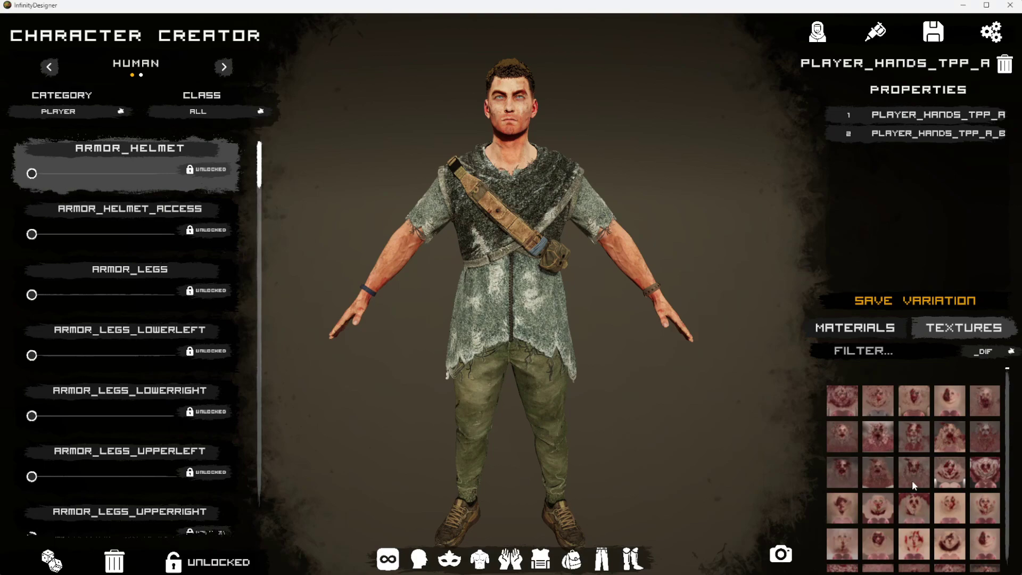
{"action": "scroll", "coordinate": [915, 426], "scroll_direction": "down", "scroll_amount": 5}
{"action": "scroll", "coordinate": [913, 458], "scroll_direction": "up", "scroll_amount": 5}
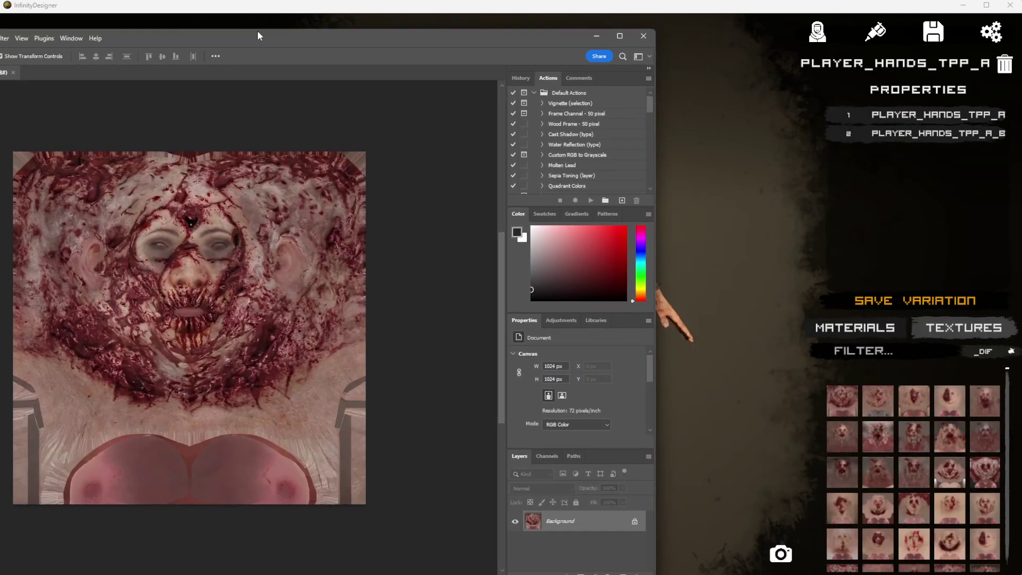
- Switch to Photoshop and place its window fully on screen with the ialr_biter_wmn_01_dif.png face texture in view
{"action": "left_click_drag", "start_coordinate": [257, 30], "coordinate": [358, 8]}
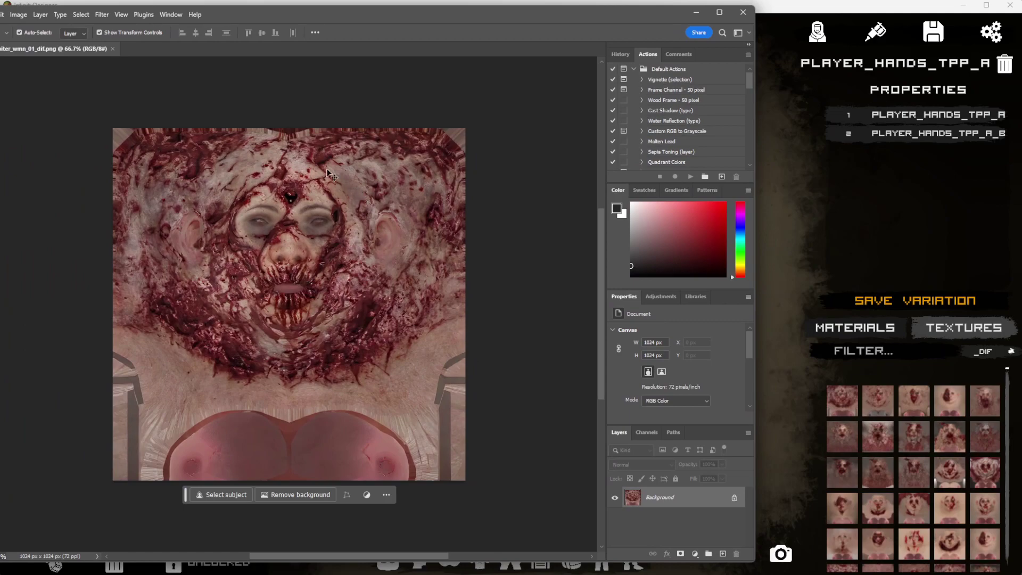
{"action": "left_click_drag", "start_coordinate": [308, 15], "coordinate": [363, 17]}
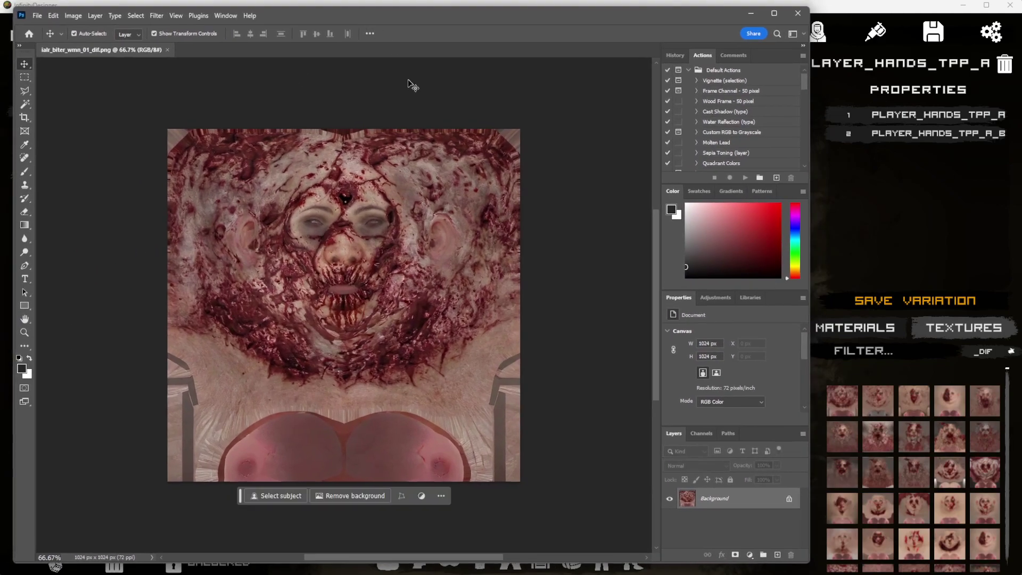
{"action": "scroll", "coordinate": [332, 242], "scroll_direction": "up", "scroll_amount": 3, "text": "alt"}
{"action": "scroll", "coordinate": [322, 286], "scroll_direction": "down", "scroll_amount": 1, "text": "alt"}
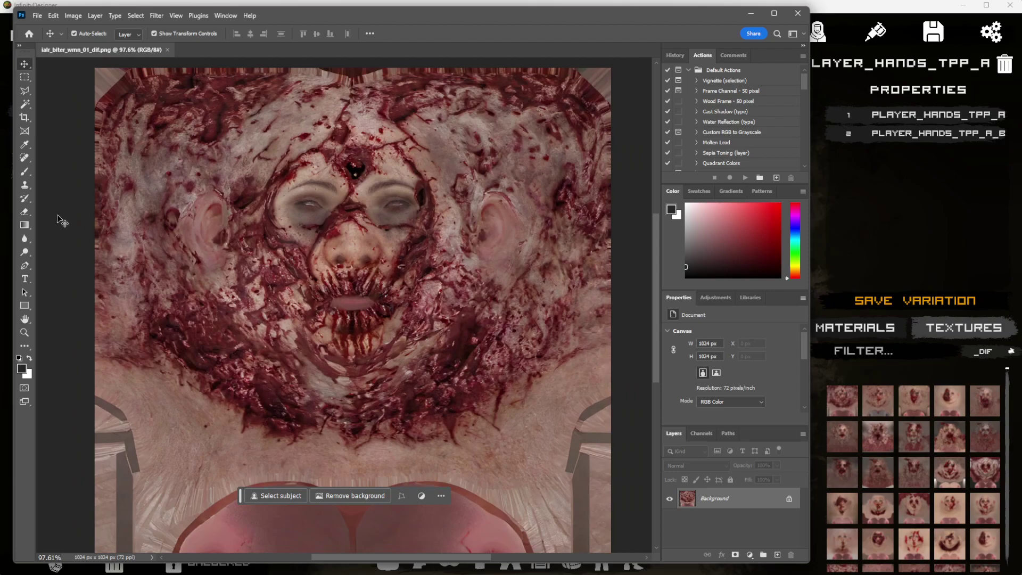
- Paint dark strokes down both sides of the face and across the forehead with a 296 px textured brush, and save the texture
{"action": "left_click", "coordinate": [25, 171]}
{"action": "right_click", "coordinate": [427, 204]}
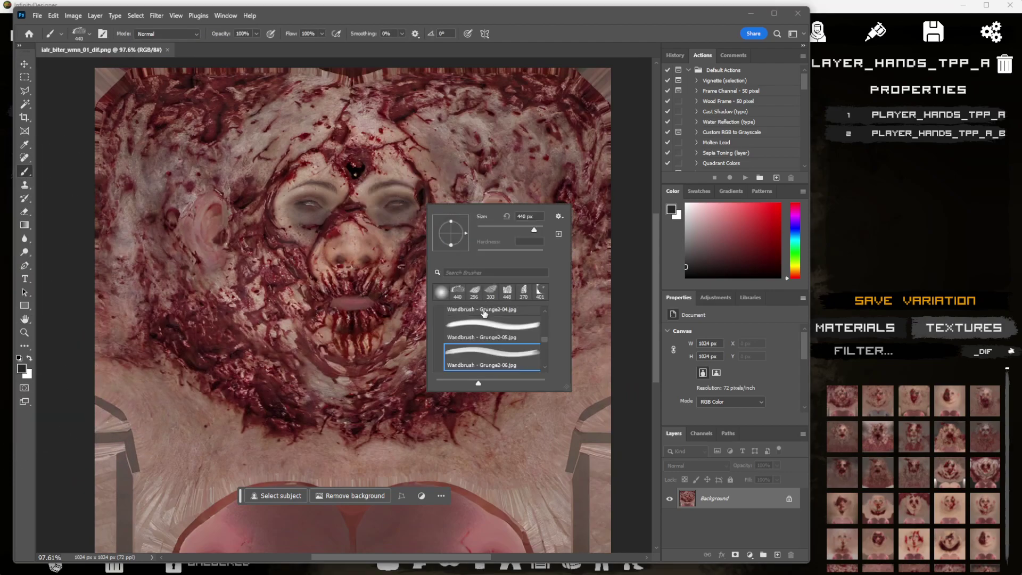
{"action": "left_click", "coordinate": [480, 327]}
{"action": "mouse_move", "coordinate": [332, 160]}
{"action": "left_mouse_down"}
{"action": "mouse_move", "coordinate": [388, 287]}
{"action": "mouse_move", "coordinate": [346, 256]}
{"action": "left_mouse_up"}
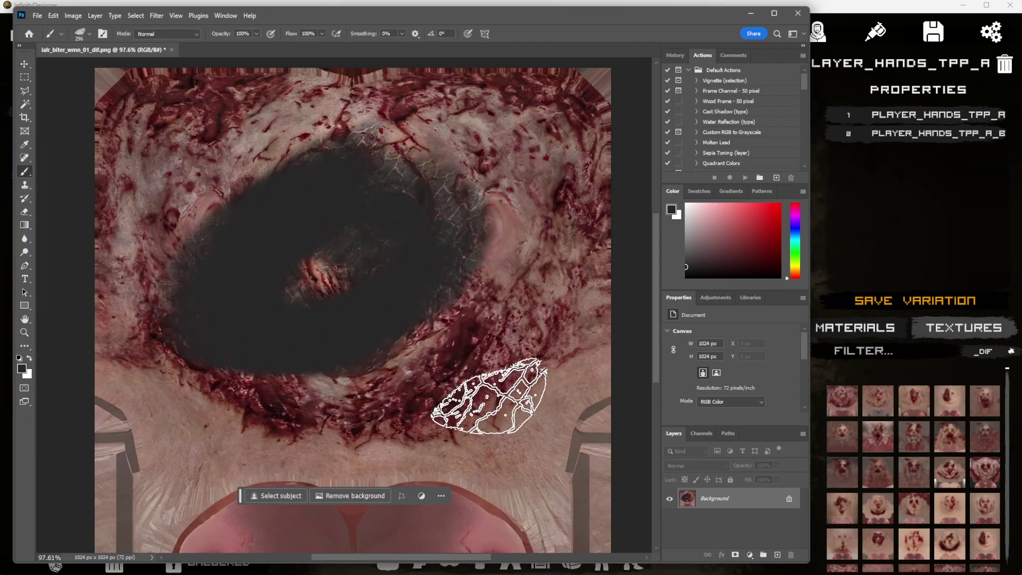
{"action": "key", "text": "ctrl+z"}
{"action": "left_click_drag", "start_coordinate": [499, 346], "coordinate": [532, 176]}
{"action": "left_click_drag", "start_coordinate": [180, 130], "coordinate": [250, 388]}
{"action": "left_click_drag", "start_coordinate": [310, 135], "coordinate": [330, 136]}
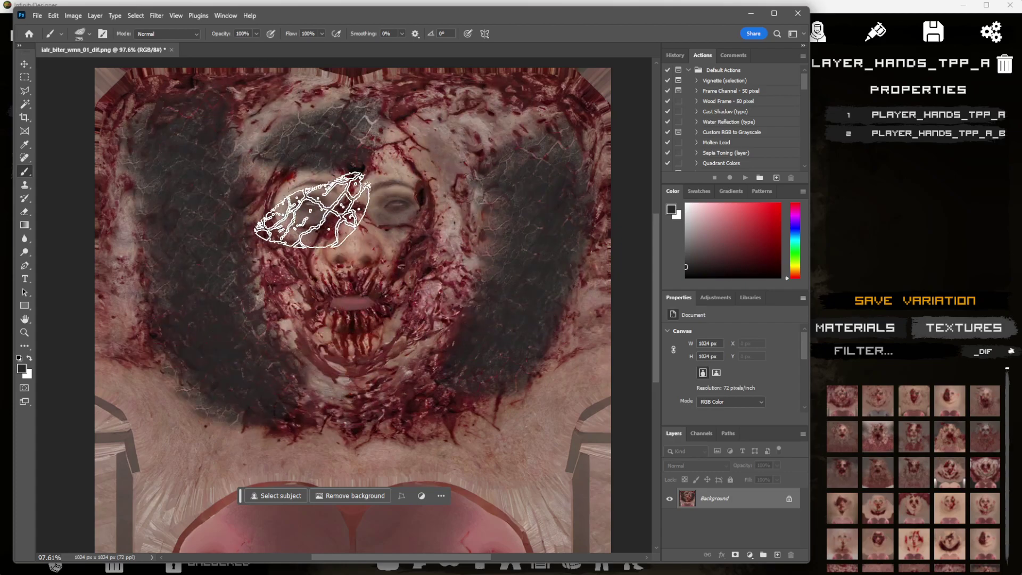
{"action": "left_click", "coordinate": [37, 16]}
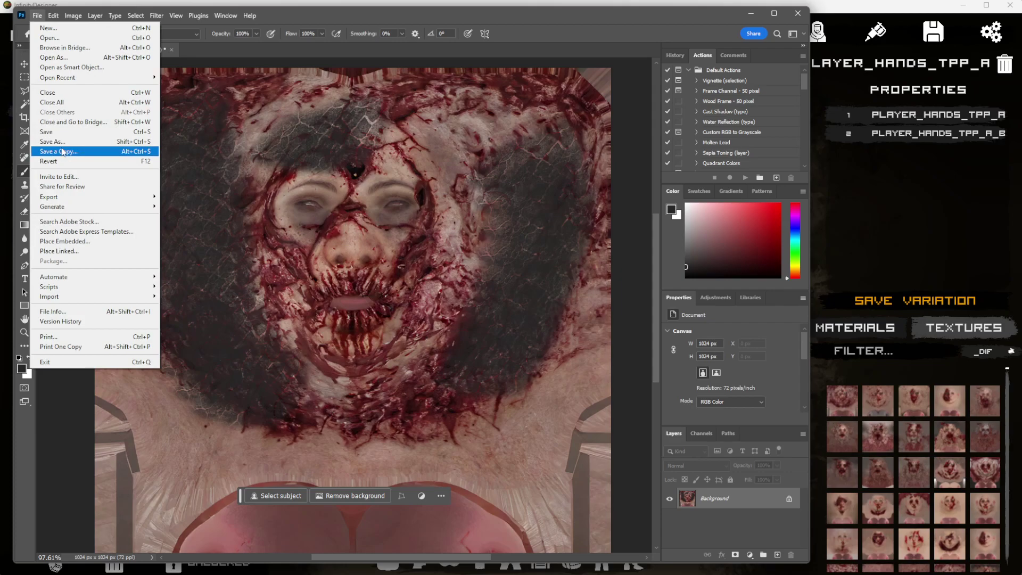
{"action": "left_click", "coordinate": [46, 131]}
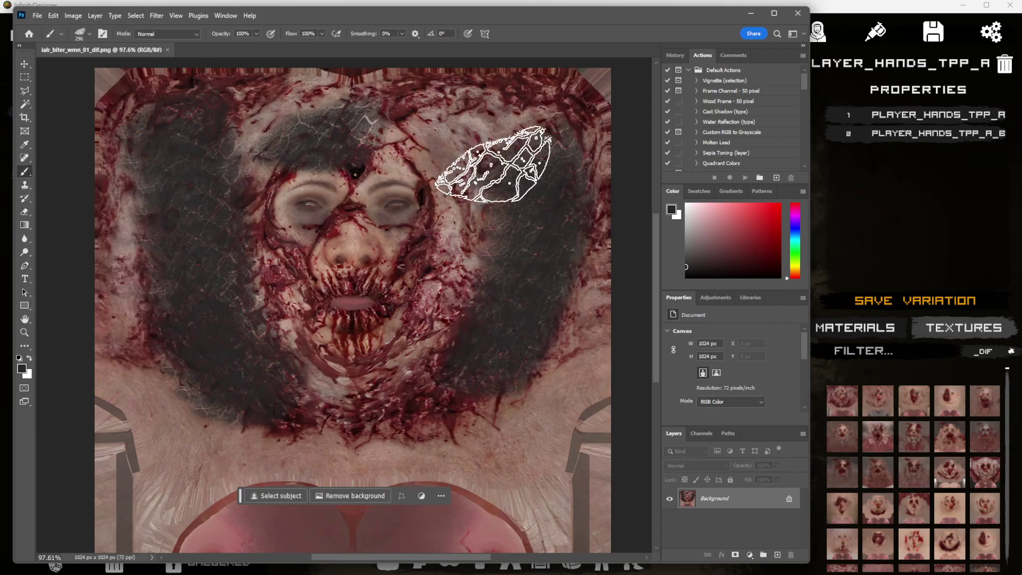
- Switch to InfinityDesigner and open the texture slots of the head's SH_NPC_AIDEN material
{"action": "left_click", "coordinate": [857, 11]}
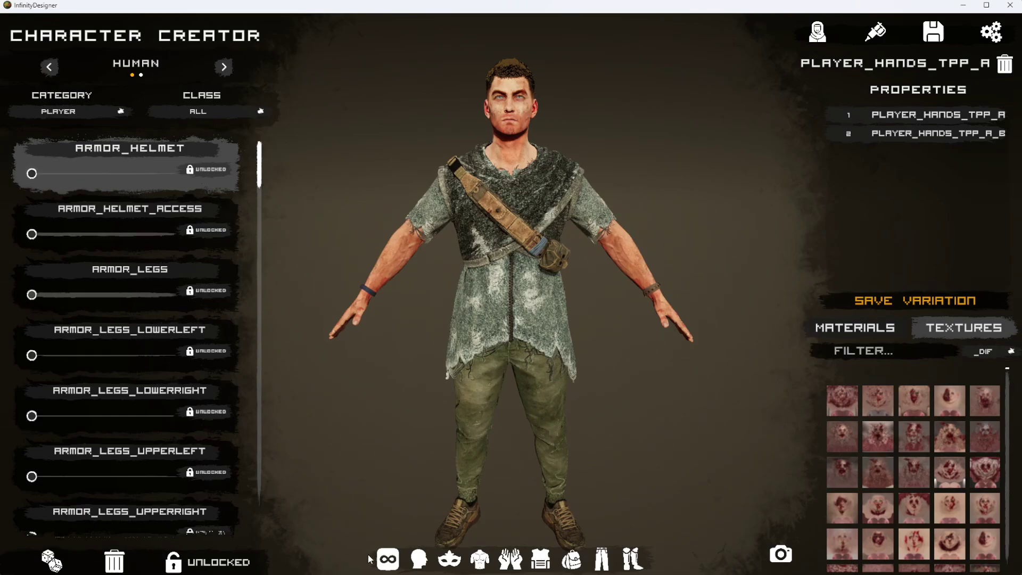
{"action": "left_click", "coordinate": [419, 557]}
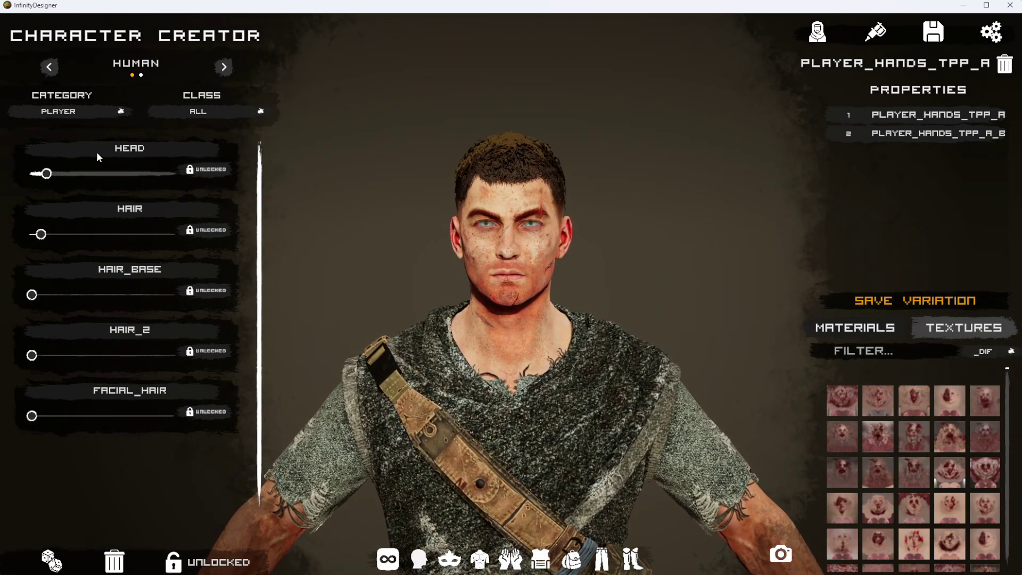
{"action": "left_click", "coordinate": [98, 148]}
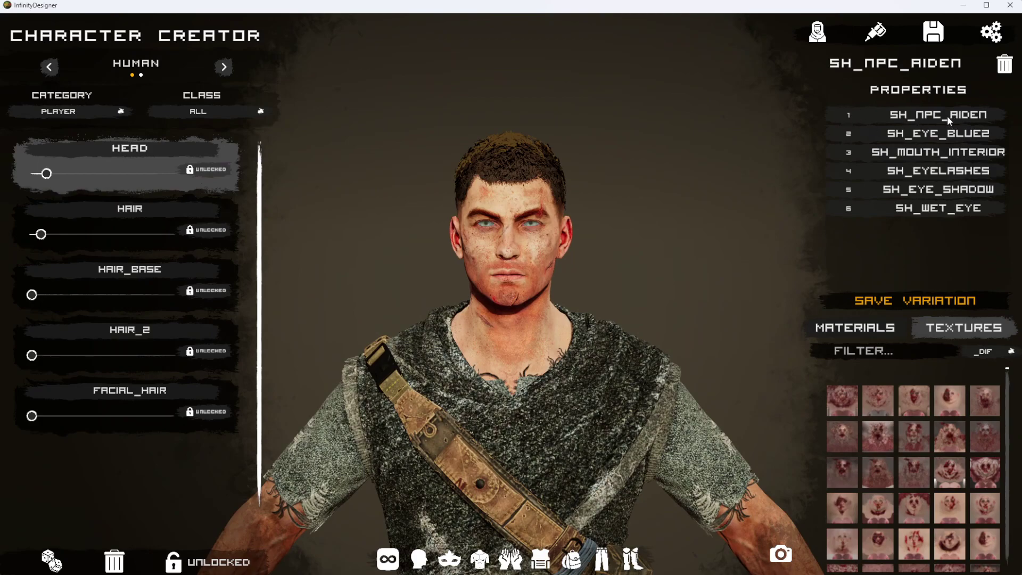
{"action": "left_click", "coordinate": [847, 113]}
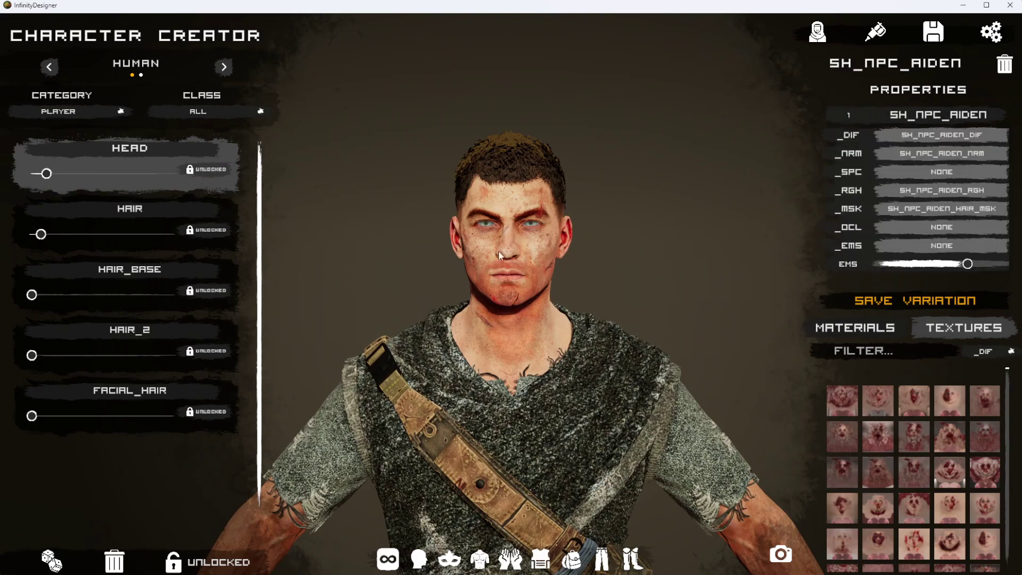
- Assign the IALR_BITER_WMN_01_DIF texture to the head material's _DIF slot and check it from the side
{"action": "left_click", "coordinate": [943, 137]}
{"action": "left_click", "coordinate": [956, 334]}
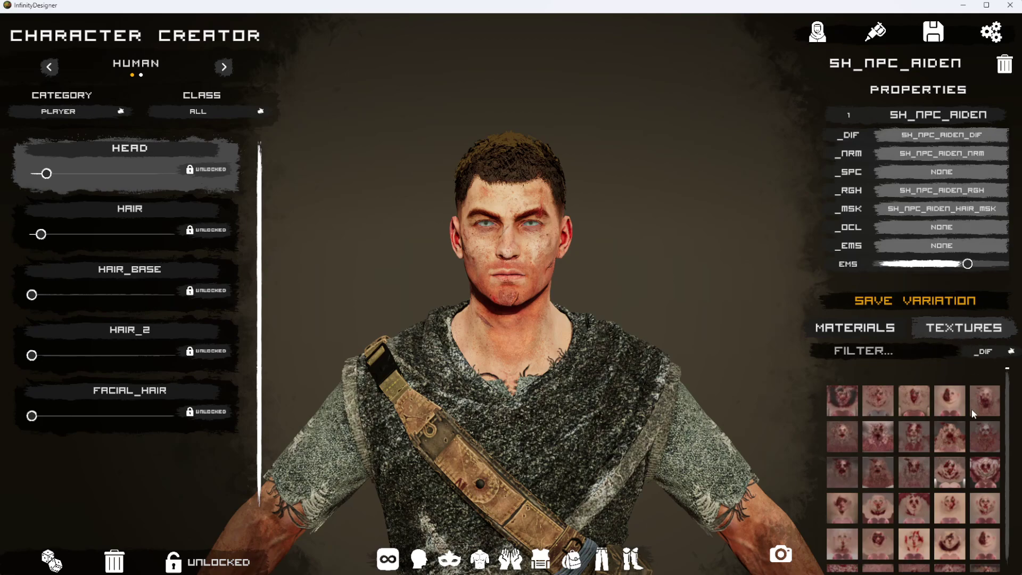
{"action": "left_click", "coordinate": [839, 400]}
{"action": "left_click_drag", "start_coordinate": [678, 333], "coordinate": [787, 272]}
{"action": "scroll", "coordinate": [494, 322], "scroll_direction": "up", "scroll_amount": 2}
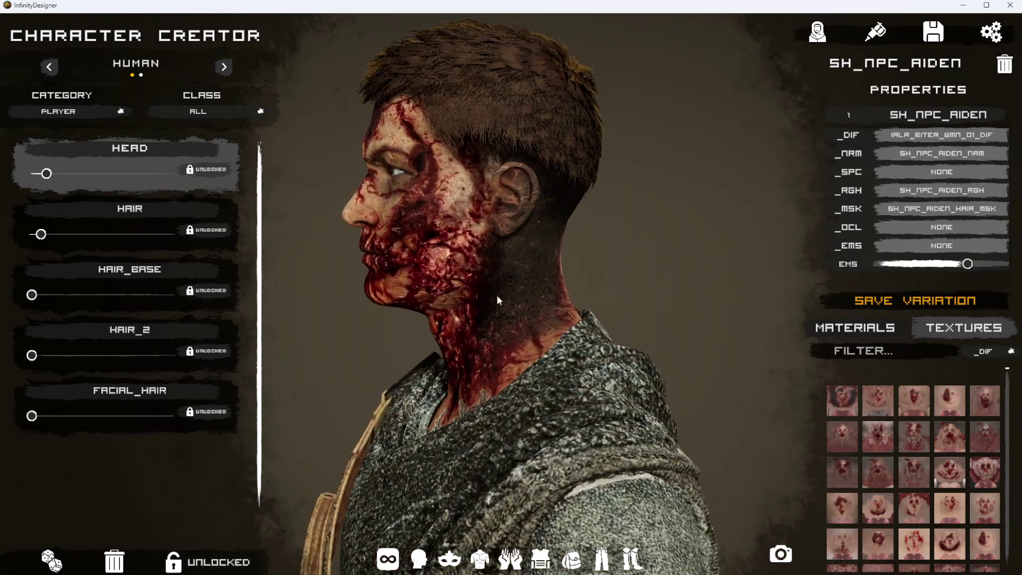
{"action": "left_click_drag", "start_coordinate": [498, 297], "coordinate": [673, 325]}
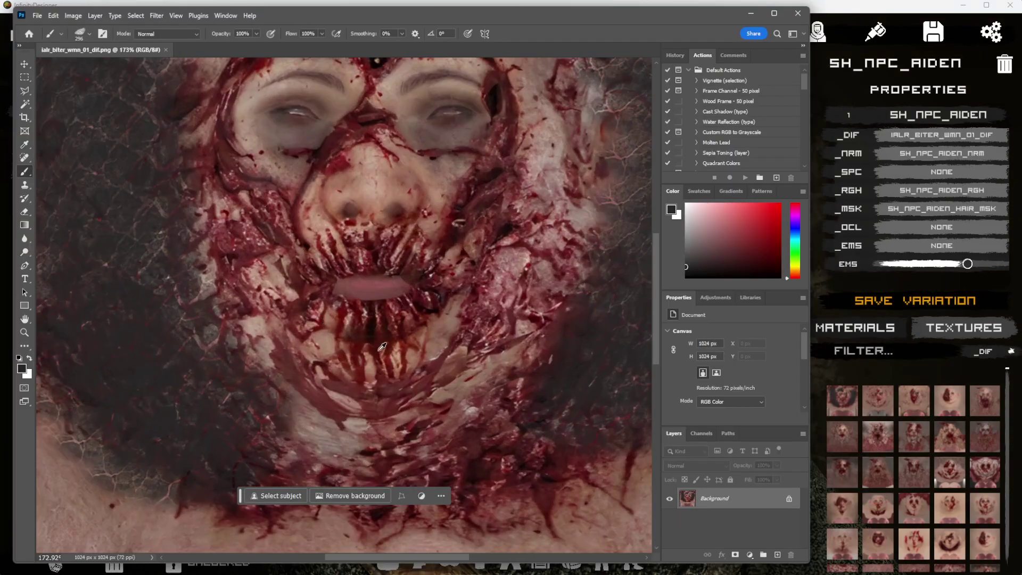
- Switch to Photoshop, paint dark 72 px brush strokes under the eyes, along the chin and above one brow, and save the texture
{"action": "right_click", "coordinate": [481, 384]}
{"action": "left_click", "coordinate": [480, 383]}
{"action": "mouse_move", "coordinate": [314, 330]}
{"action": "left_mouse_down"}
{"action": "mouse_move", "coordinate": [343, 344]}
{"action": "mouse_move", "coordinate": [492, 274]}
{"action": "left_mouse_up"}
{"action": "mouse_move", "coordinate": [440, 146]}
{"action": "left_mouse_down"}
{"action": "mouse_move", "coordinate": [452, 149]}
{"action": "mouse_move", "coordinate": [257, 137]}
{"action": "mouse_move", "coordinate": [372, 143]}
{"action": "mouse_move", "coordinate": [395, 273]}
{"action": "left_mouse_up"}
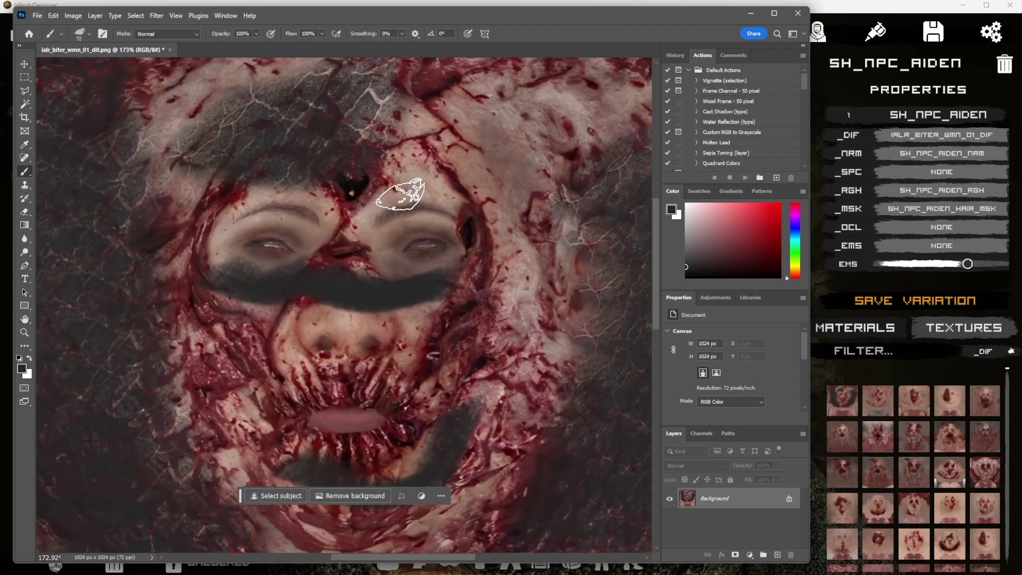
{"action": "left_click_drag", "start_coordinate": [389, 204], "coordinate": [515, 238]}
{"action": "key", "text": "ctrl+s"}
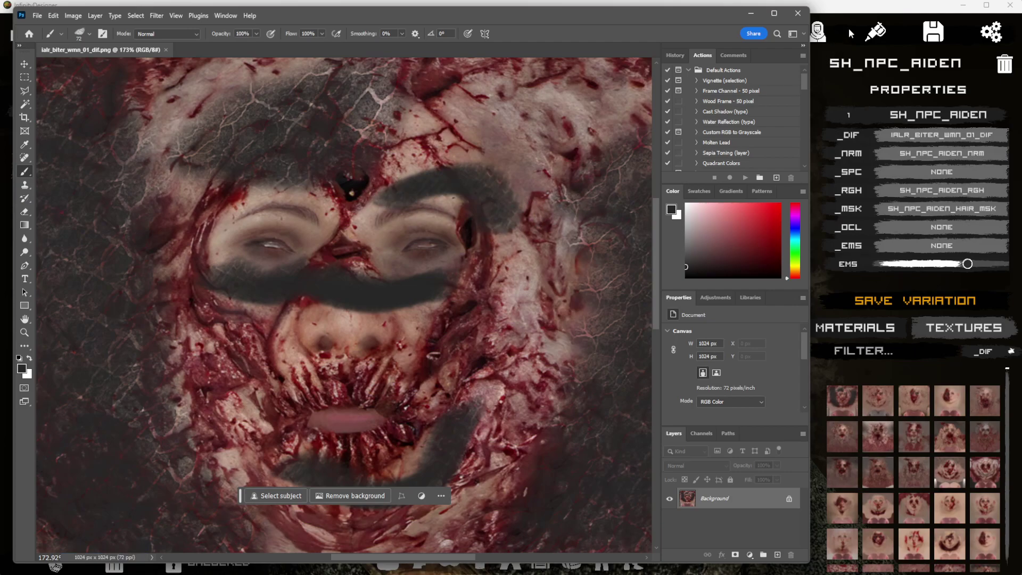
- Switch to InfinityDesigner and reapply the edited IALR_BITER_WMN_01_DIF texture to the head's _DIF slot
{"action": "left_click", "coordinate": [838, 12]}
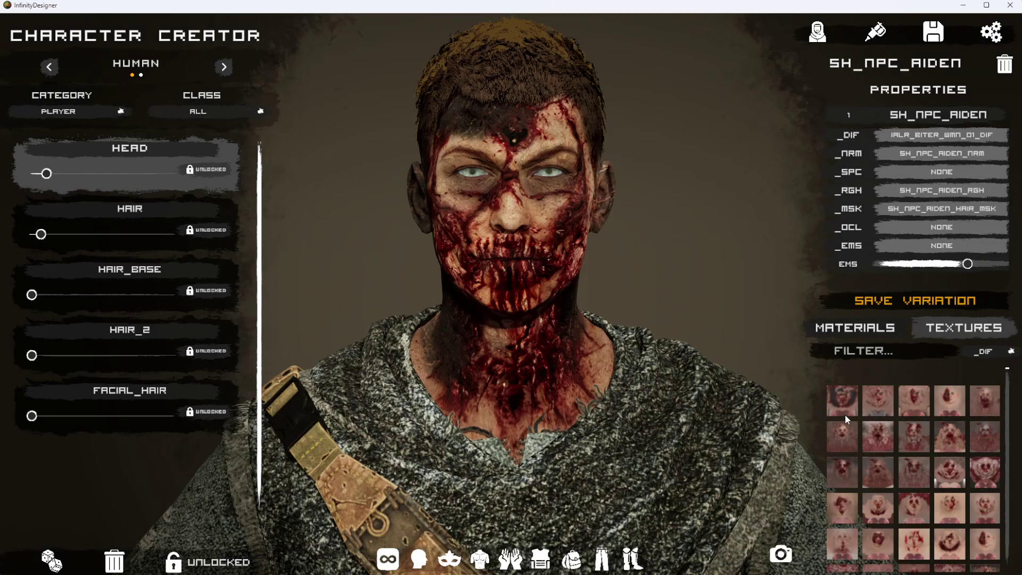
{"action": "left_click", "coordinate": [845, 391]}
{"action": "left_click_drag", "start_coordinate": [452, 310], "coordinate": [336, 305]}
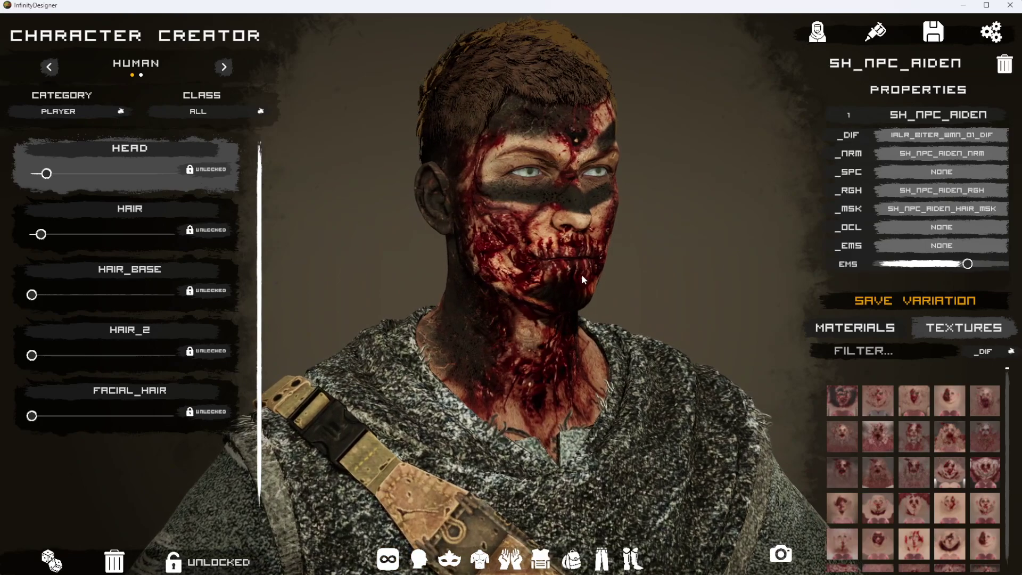
- Examine the painted strokes on the character's head up close from the front, sides and back
{"action": "left_click", "coordinate": [419, 556]}
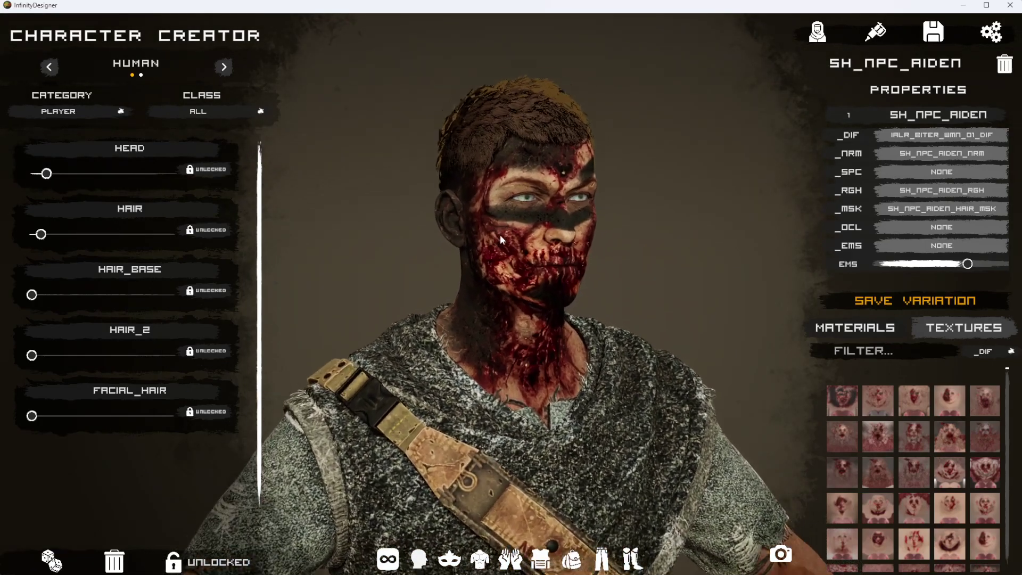
{"action": "scroll", "coordinate": [499, 235], "scroll_direction": "up", "scroll_amount": 3}
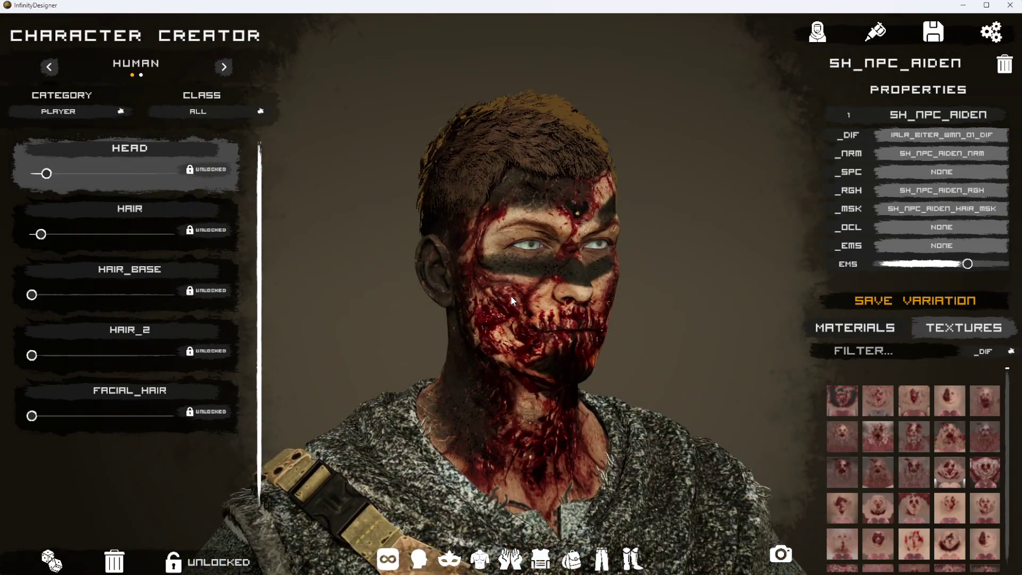
{"action": "scroll", "coordinate": [517, 296], "scroll_direction": "down", "scroll_amount": 1}
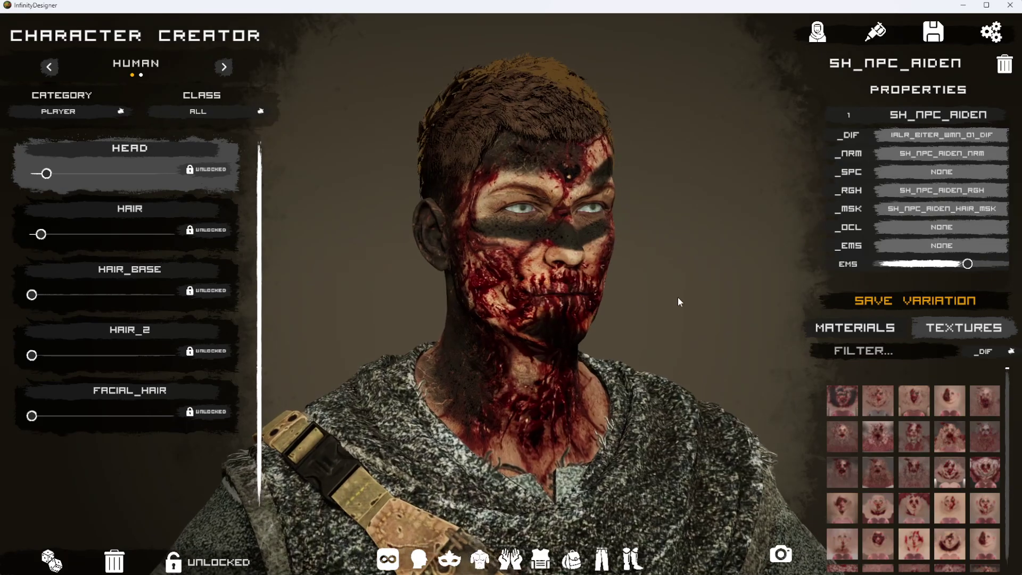
{"action": "left_click_drag", "start_coordinate": [677, 300], "coordinate": [512, 295]}
{"action": "left_click_drag", "start_coordinate": [449, 308], "coordinate": [852, 319]}
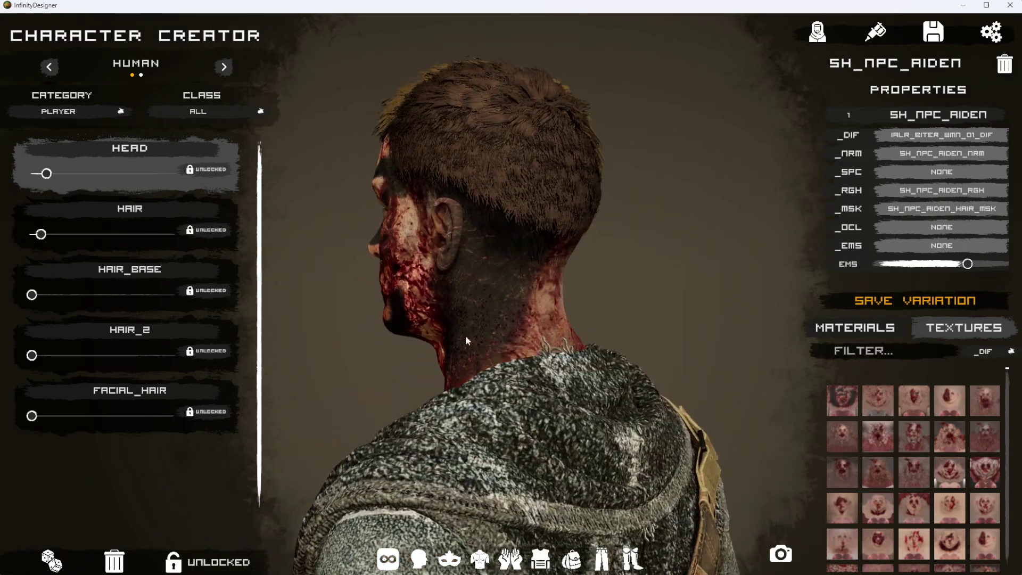
{"action": "left_click_drag", "start_coordinate": [465, 340], "coordinate": [160, 296]}
{"action": "left_click_drag", "start_coordinate": [718, 298], "coordinate": [272, 313]}
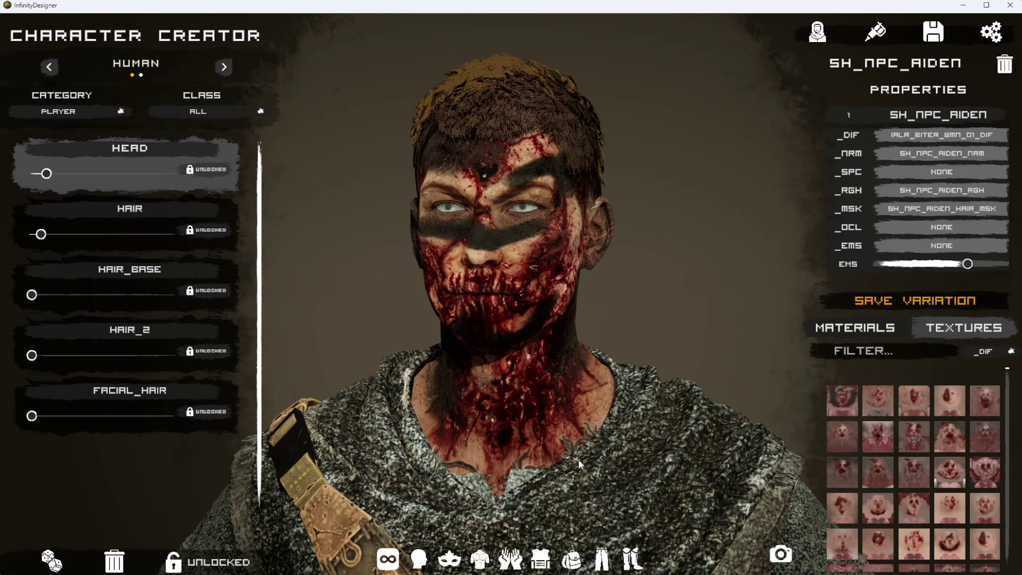
{"action": "left_click_drag", "start_coordinate": [560, 390], "coordinate": [238, 369]}
{"action": "left_click_drag", "start_coordinate": [591, 361], "coordinate": [366, 320]}
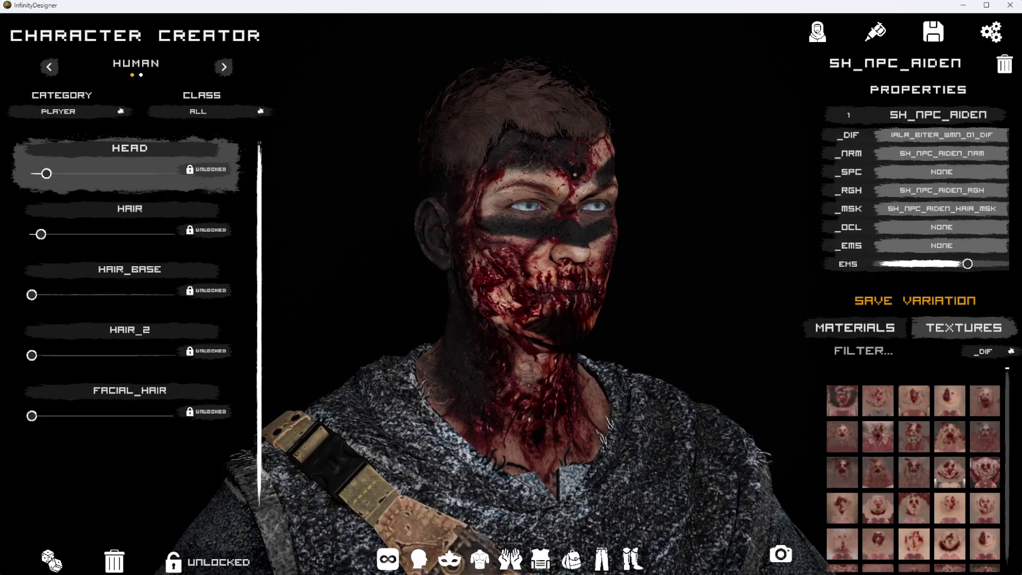
- Switch to Photoshop and undo all the dark brush strokes painted on the face texture
{"action": "key", "text": "alt+Tab"}
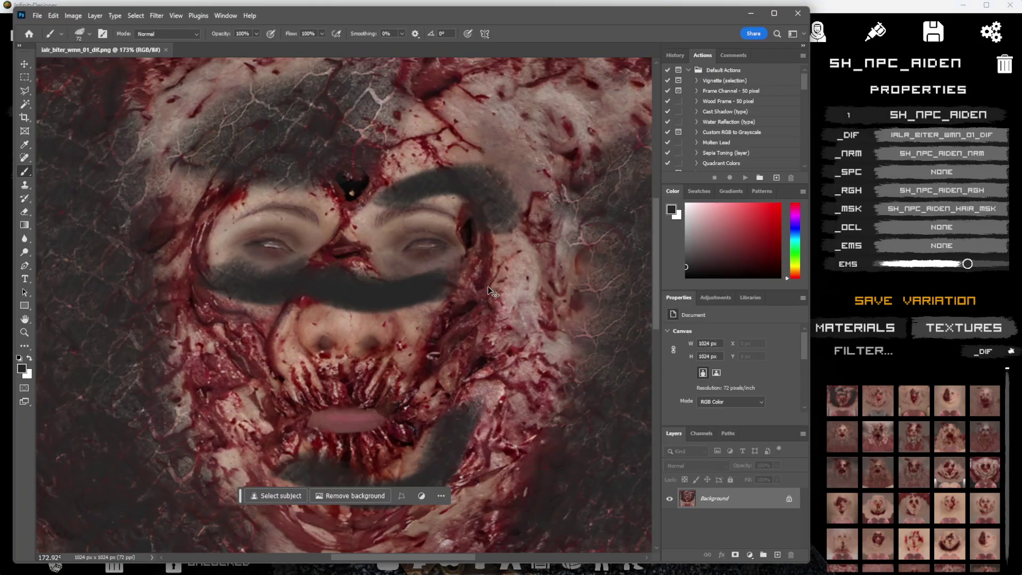
{"action": "key", "text": "ctrl+z"}
{"action": "key", "text": "ctrl+z"}
{"action": "key", "text": "ctrl+z"}
{"action": "key", "text": "ctrl+z"}
{"action": "key", "text": "ctrl+z"}
{"action": "key", "text": "ctrl+z"}
{"action": "scroll", "coordinate": [504, 364], "scroll_direction": "down", "scroll_amount": 5, "text": "alt"}
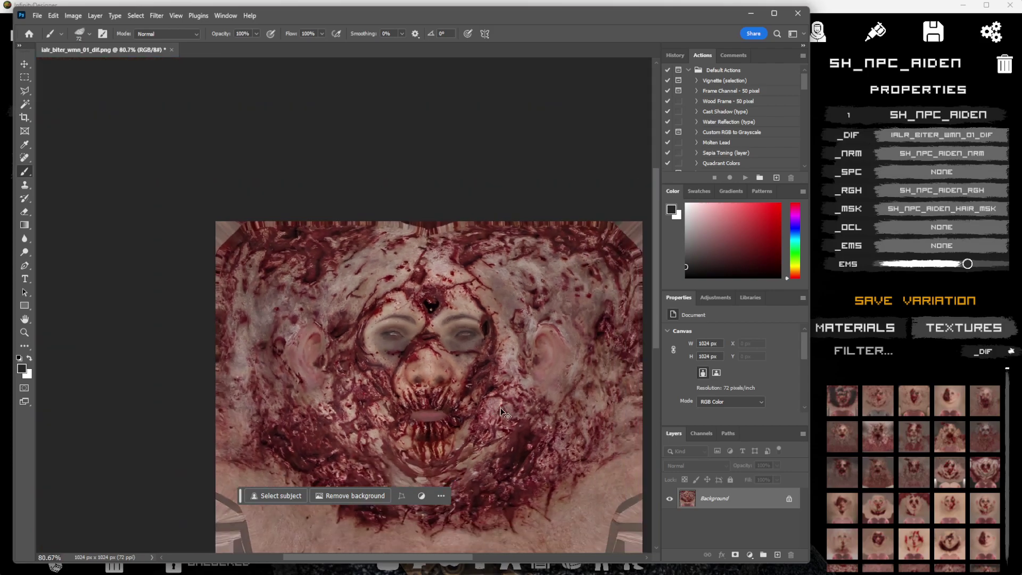
- Save the restored face texture, switch to InfinityDesigner and reapply IALR_BITER_WMN_01_DIF to the head's _DIF slot
{"action": "left_click_drag", "start_coordinate": [500, 413], "coordinate": [448, 315]}
{"action": "key", "text": "ctrl+s"}
{"action": "left_click", "coordinate": [848, 15]}
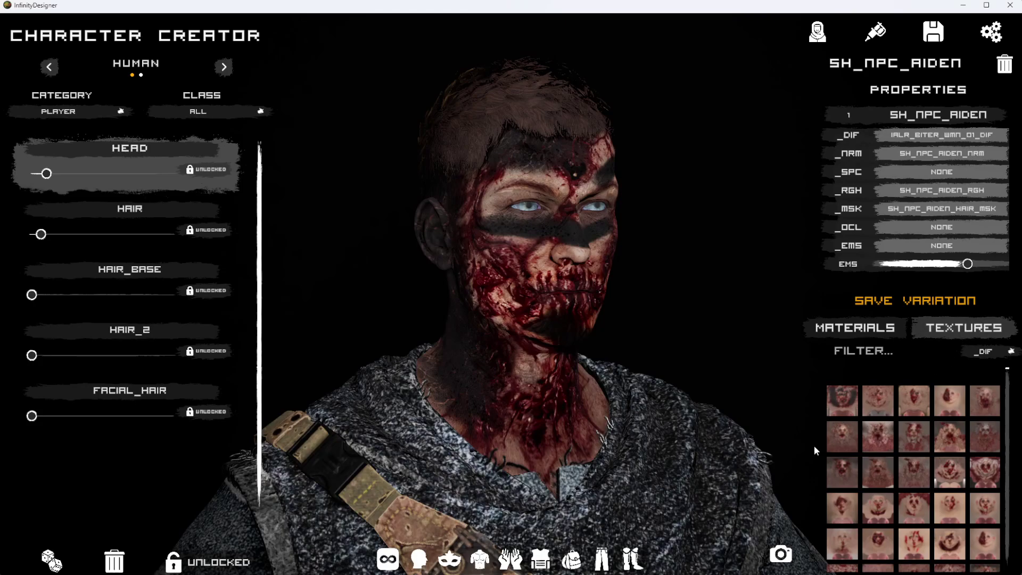
{"action": "left_click", "coordinate": [841, 403]}
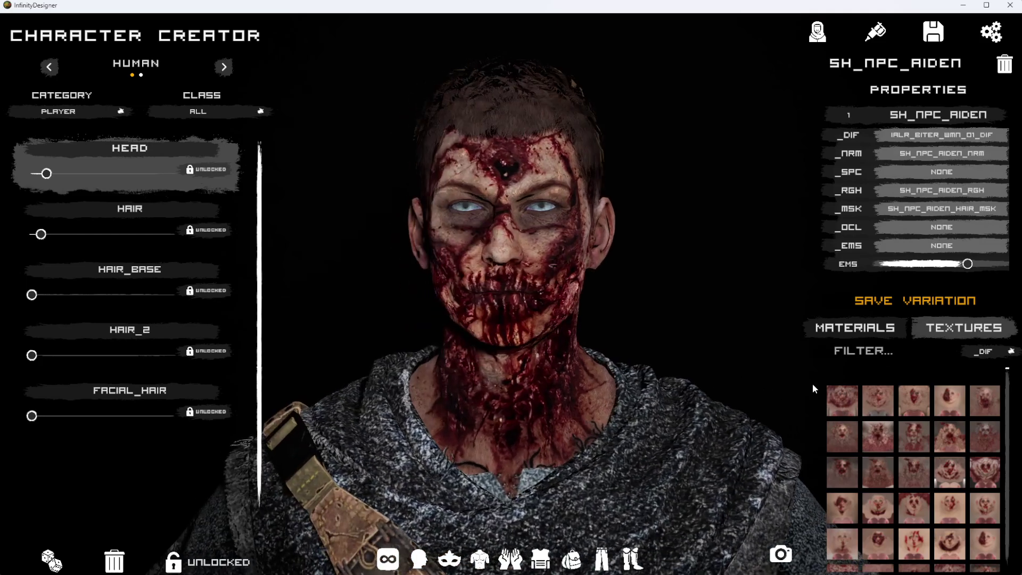
- Try the IALR_BITER_WMN_02_DIF and IALR_BITER_WMN_03_DIF textures on the head, and settle on IALR_BITER_WMN_04_DIF
{"action": "left_click", "coordinate": [880, 396]}
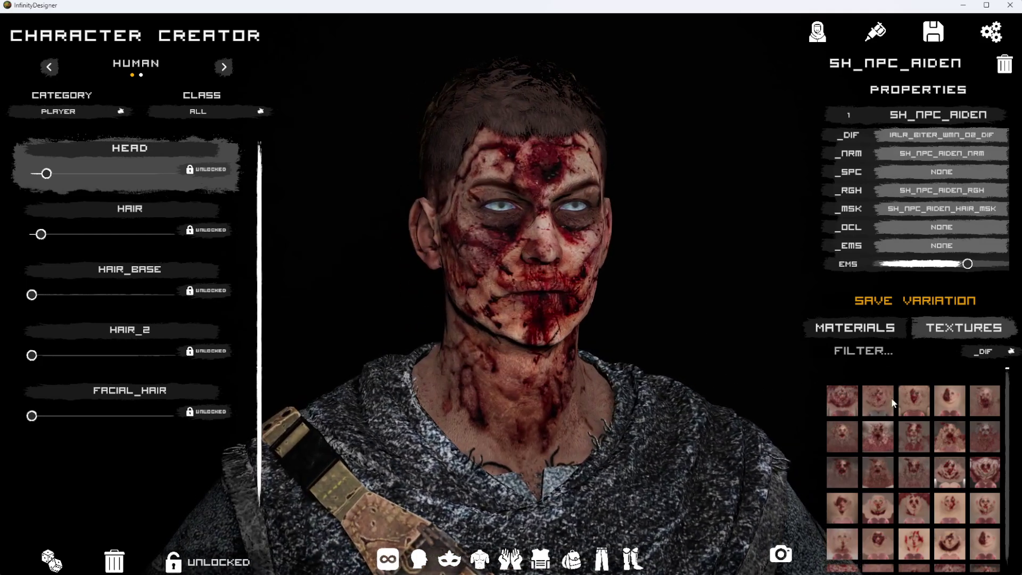
{"action": "left_click", "coordinate": [903, 401]}
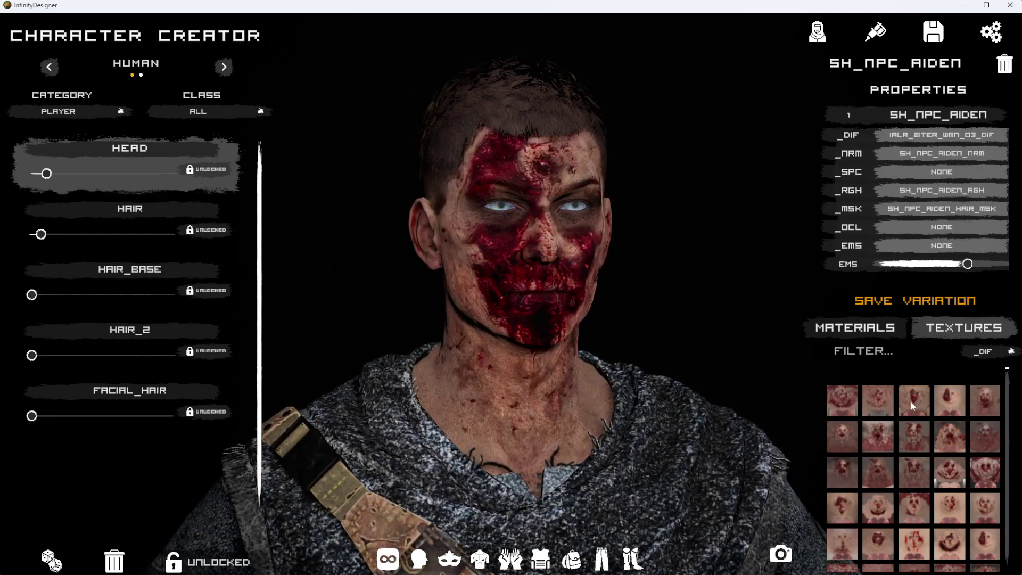
{"action": "left_click", "coordinate": [952, 406]}
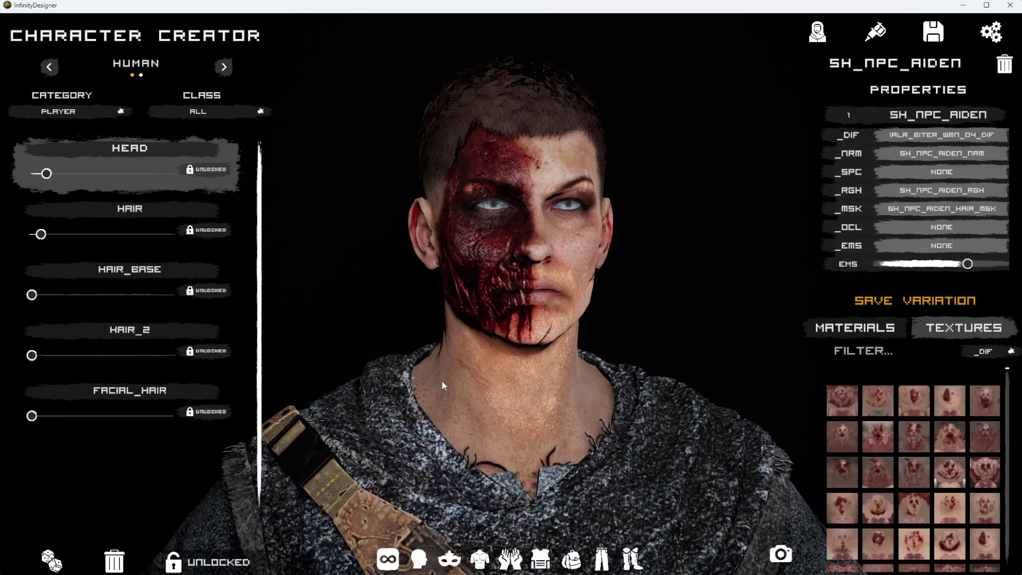
- Save the character as a preset named Aiden with category Player and class All, and display the custom presets
{"action": "left_click_drag", "start_coordinate": [442, 381], "coordinate": [460, 286]}
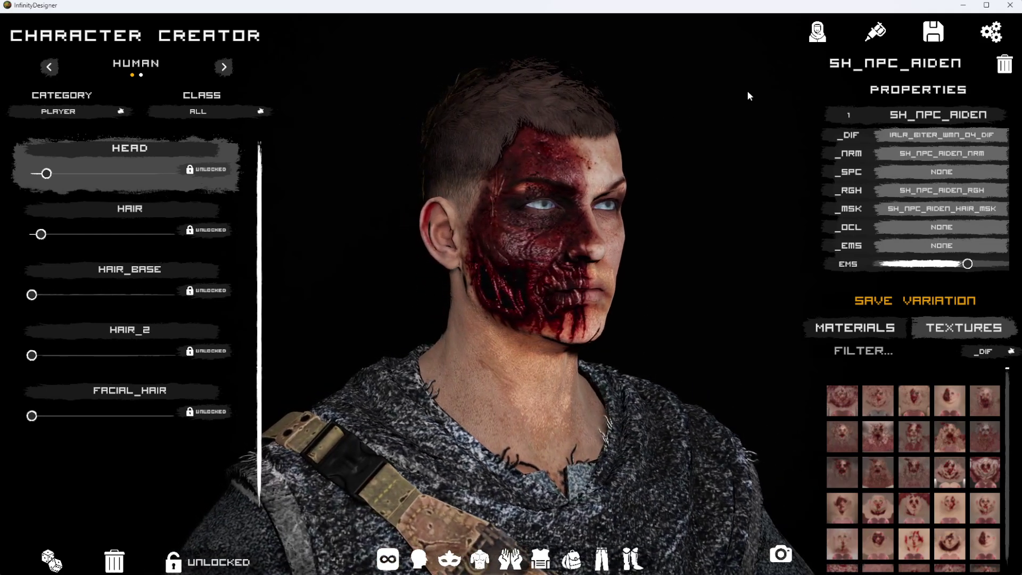
{"action": "left_click", "coordinate": [932, 33]}
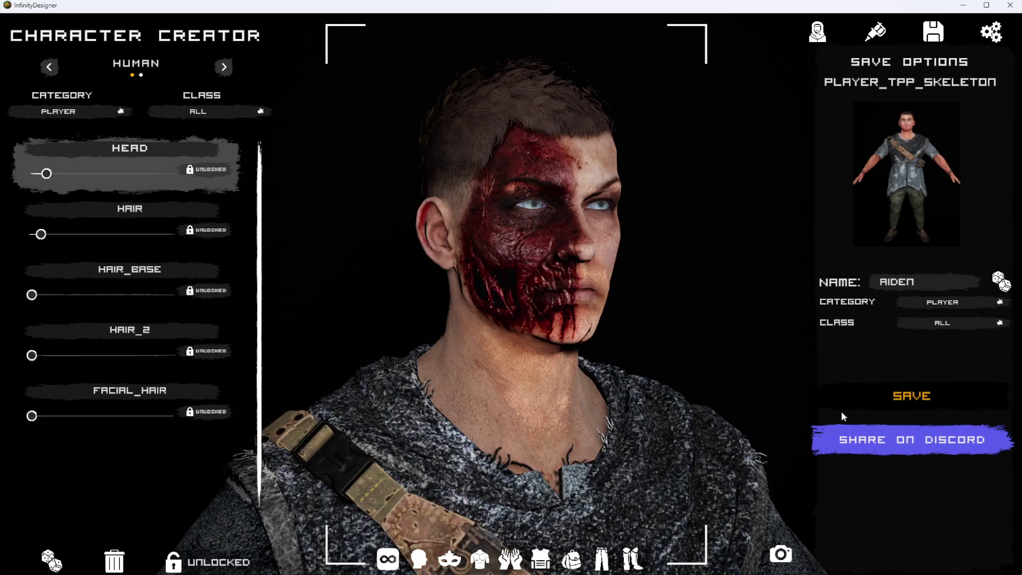
{"action": "left_click", "coordinate": [902, 393]}
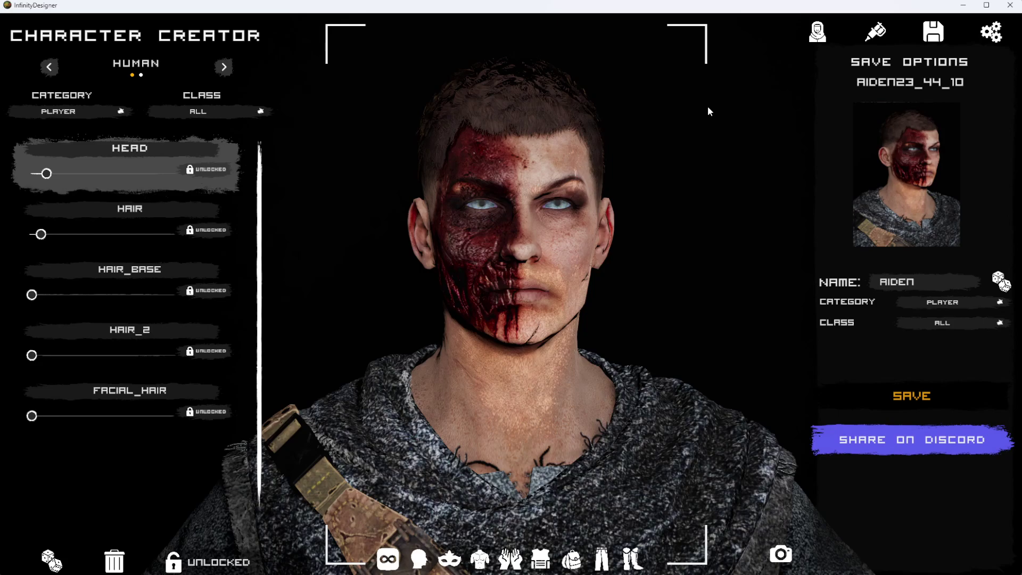
{"action": "left_click", "coordinate": [818, 38]}
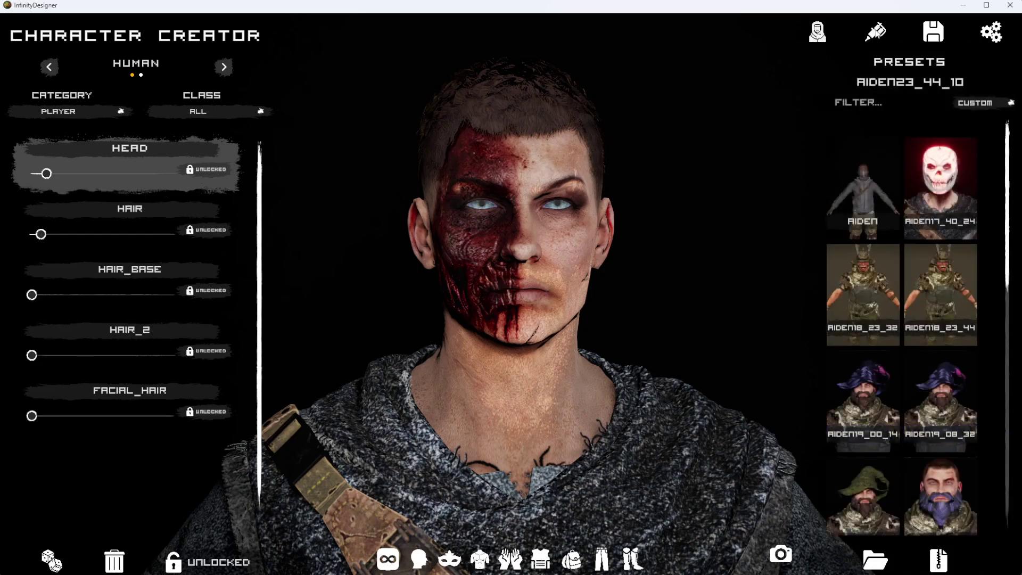
- Return to the head's material properties, filter the _DIF textures by RED and browse the filtered thumbnails
{"action": "left_click", "coordinate": [875, 32]}
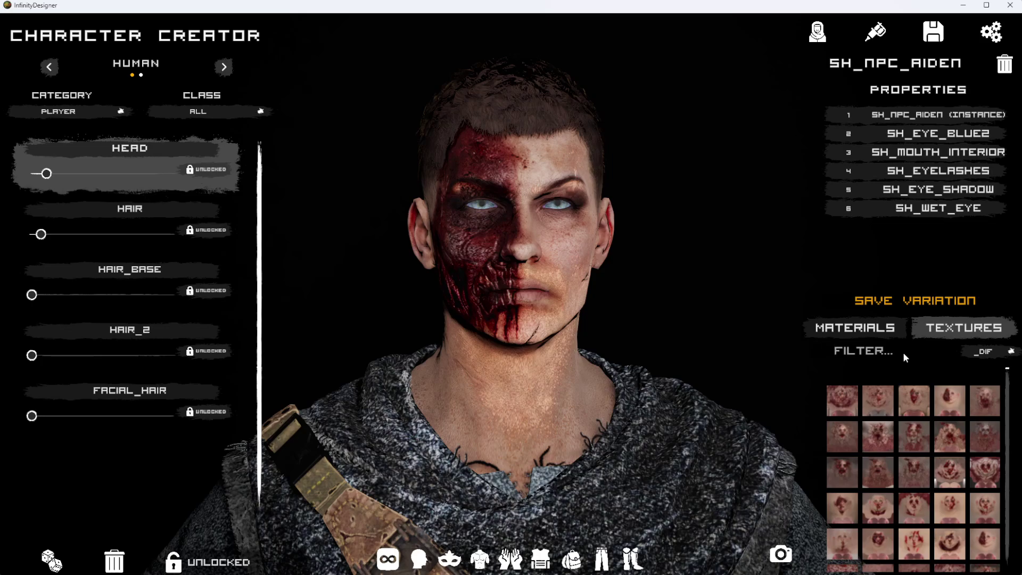
{"action": "type", "text": "RED"}
{"action": "key", "text": "Return"}
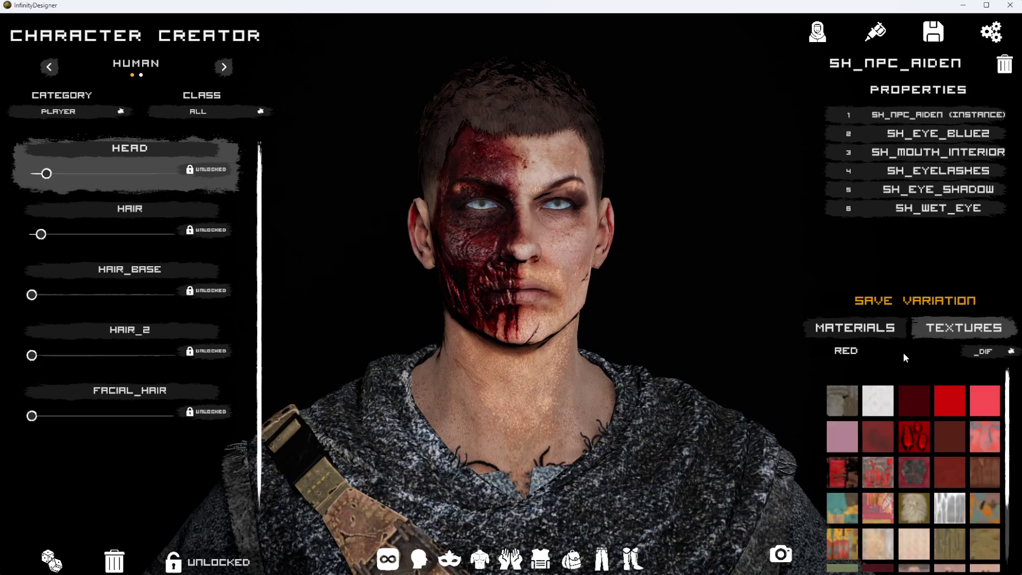
{"action": "left_click_drag", "start_coordinate": [1006, 410], "coordinate": [1004, 494]}
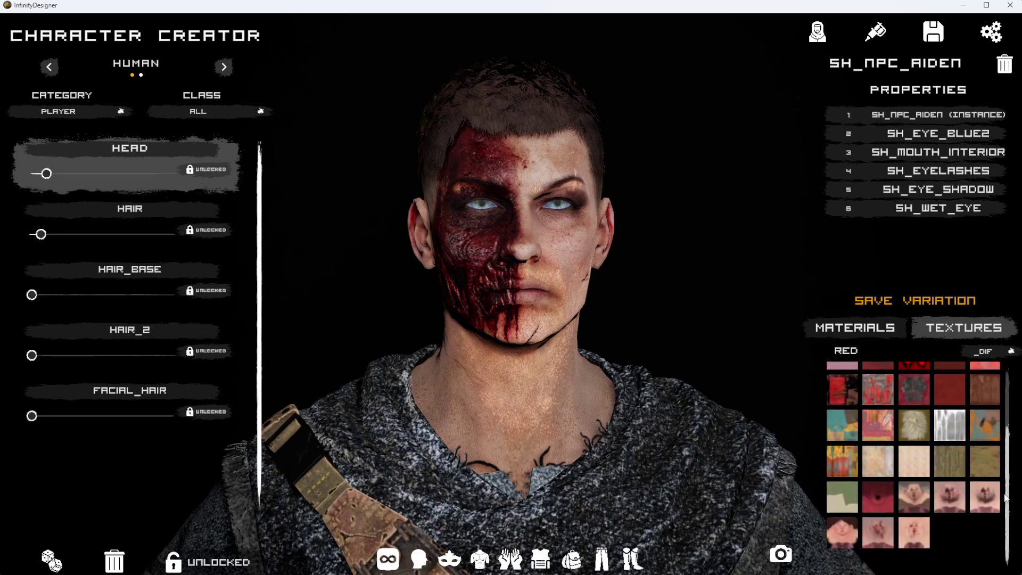
- Select the head's first material slot, apply the pale PA_CLOTH_SHREDS texture as its _DIF map and inspect the face
{"action": "left_click", "coordinate": [916, 462]}
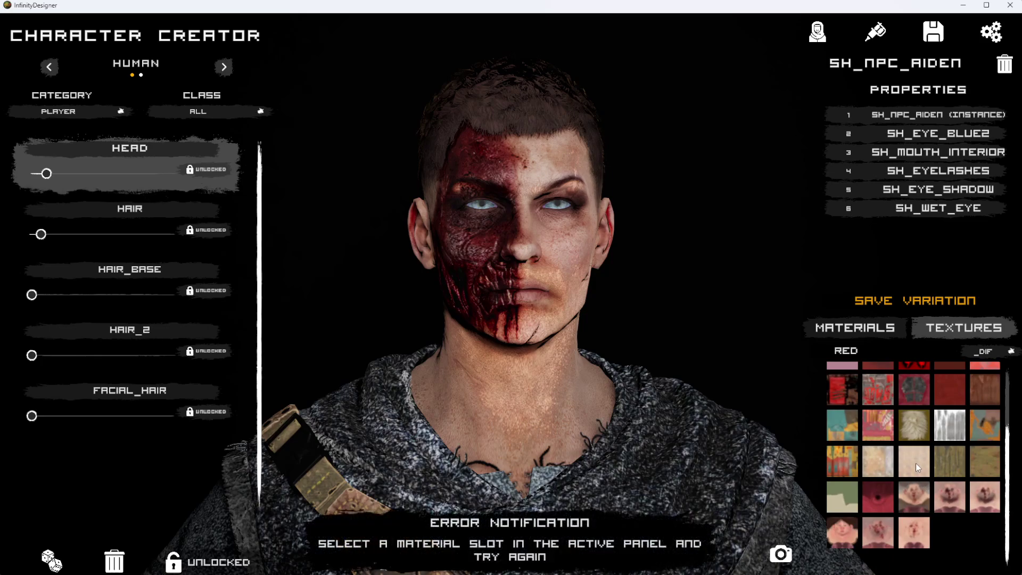
{"action": "left_click", "coordinate": [844, 117]}
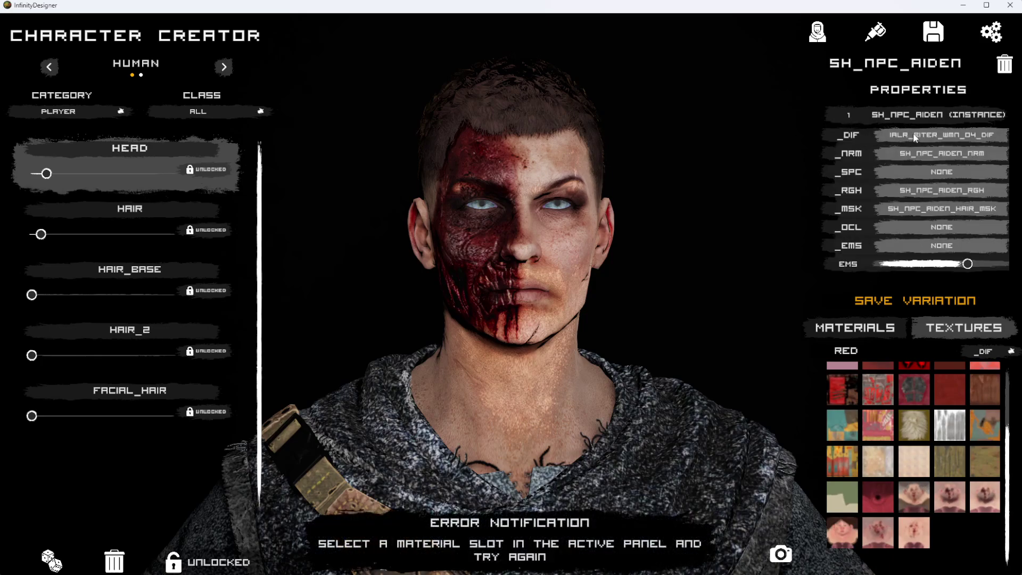
{"action": "scroll", "coordinate": [947, 378], "scroll_direction": "up", "scroll_amount": 3}
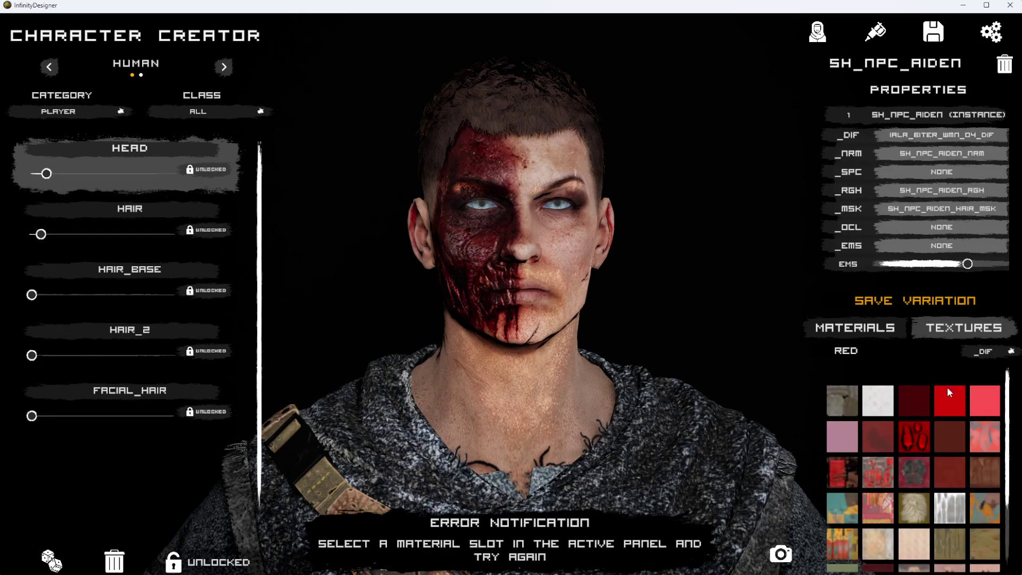
{"action": "left_click", "coordinate": [918, 542]}
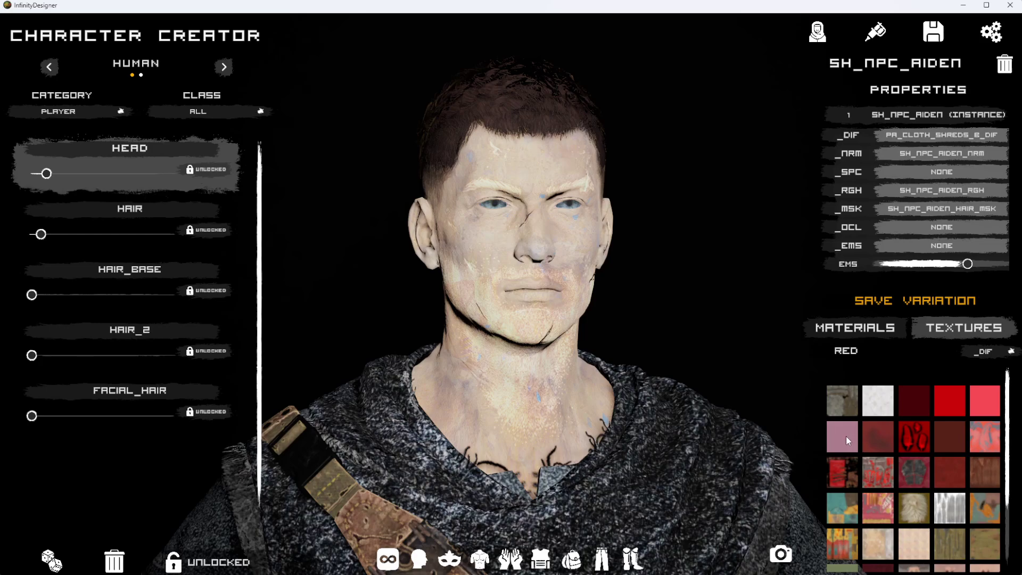
{"action": "left_click_drag", "start_coordinate": [683, 423], "coordinate": [317, 410]}
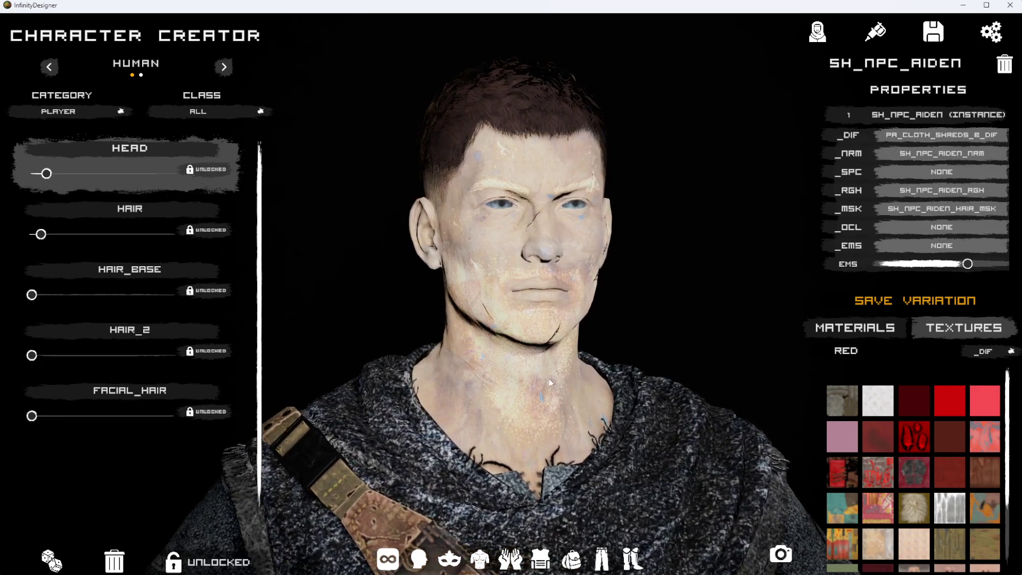
{"action": "left_click_drag", "start_coordinate": [574, 395], "coordinate": [736, 352]}
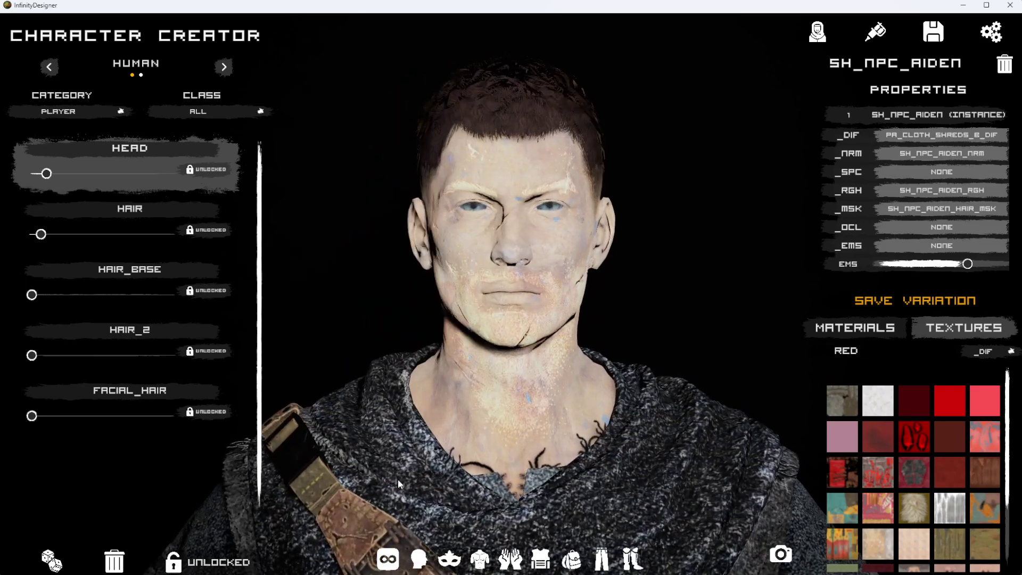